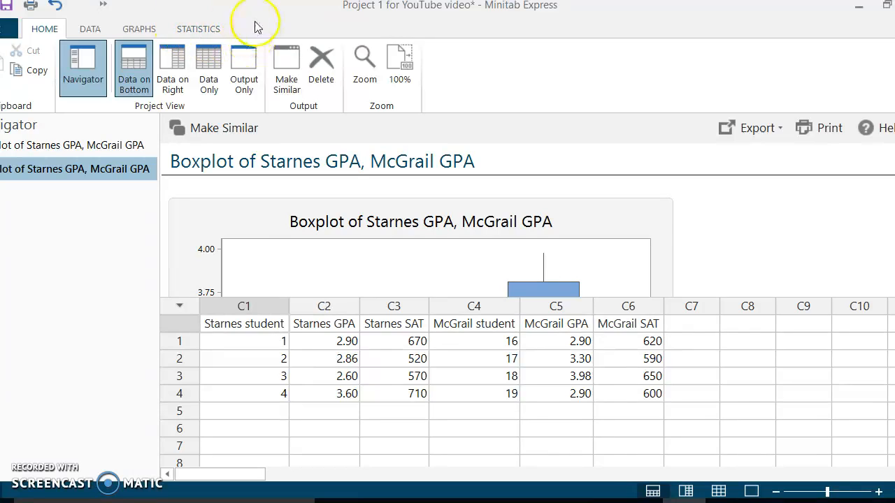
Step: Start a Descriptive Statistics analysis and specify that the data are in more than one column
left_click(202, 31)
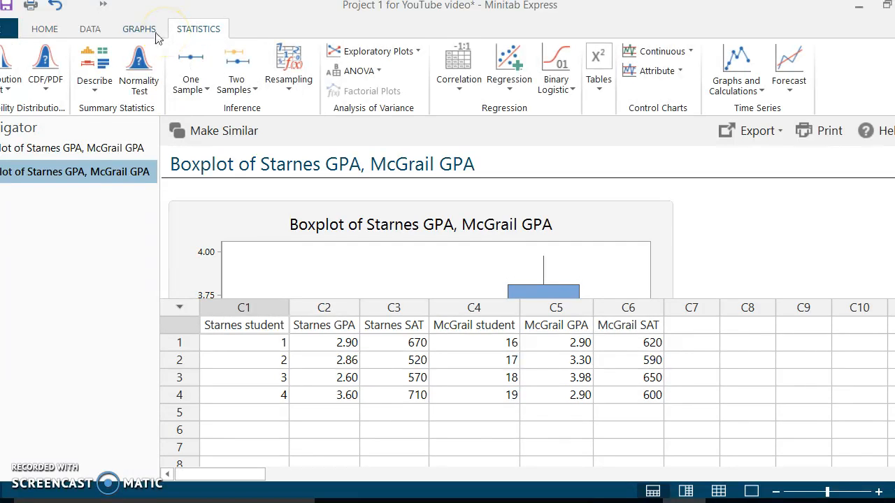
left_click(96, 91)
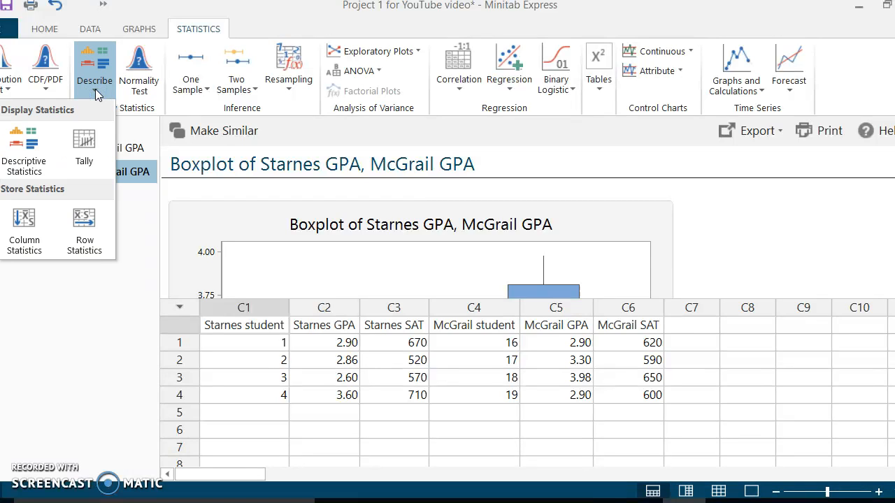
left_click(25, 162)
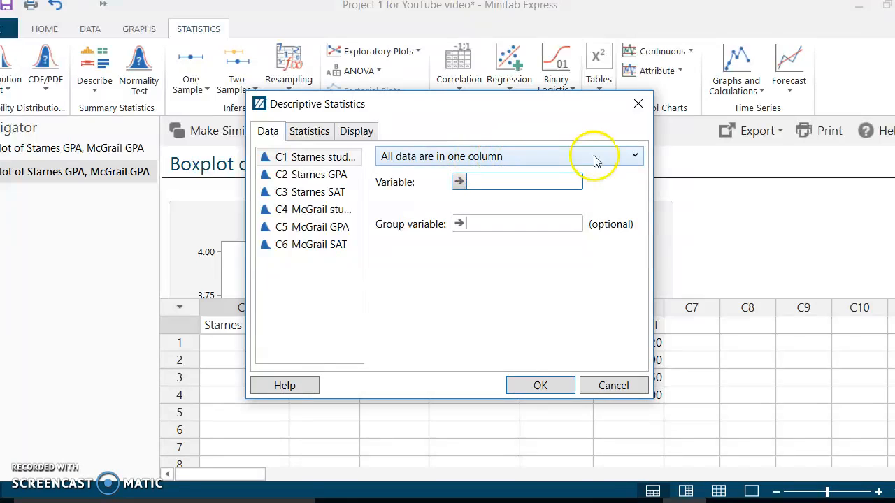
left_click(635, 160)
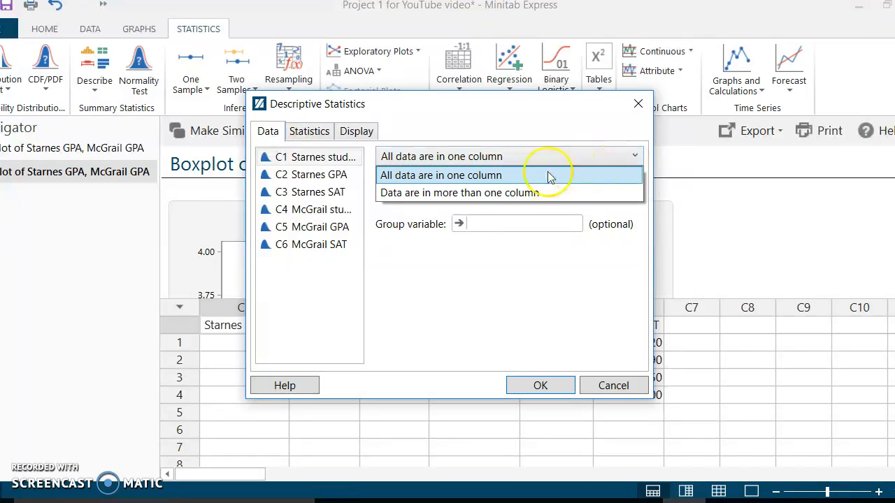
left_click(489, 193)
left_click(451, 204)
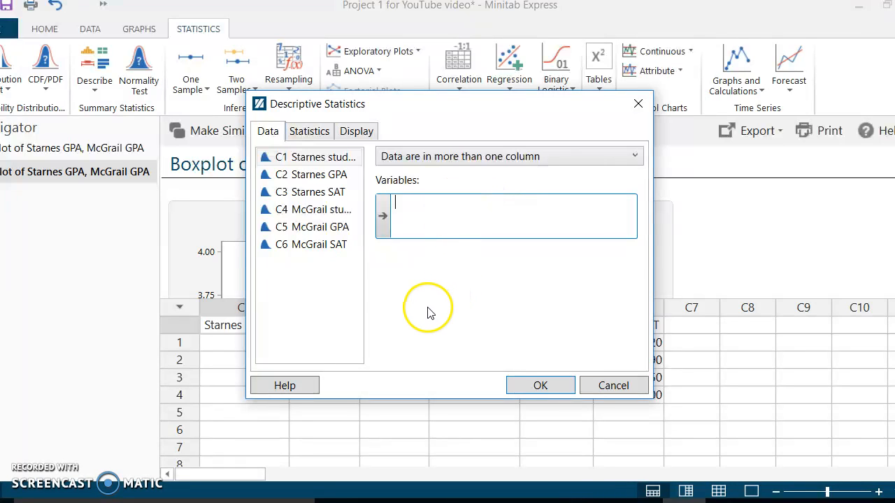
Step: Add the two GPA columns, C2 and C5, as variables for the descriptive statistics
left_click(301, 179)
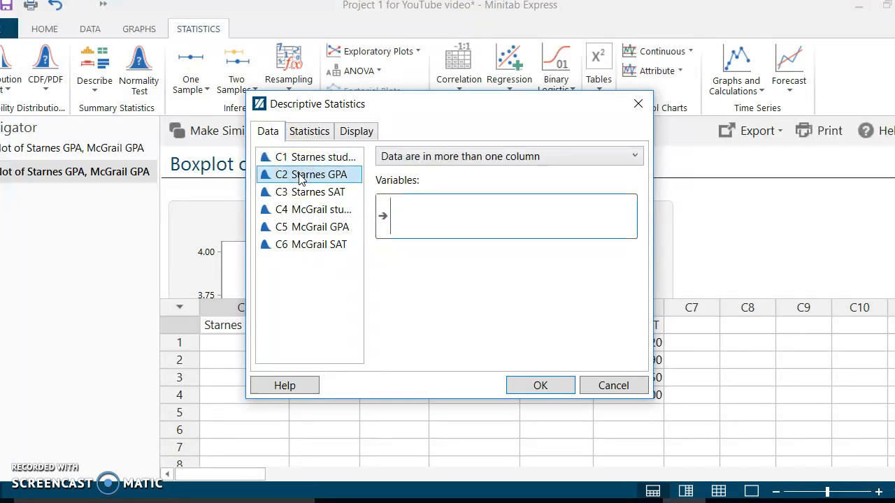
left_click_drag(300, 180, 385, 218)
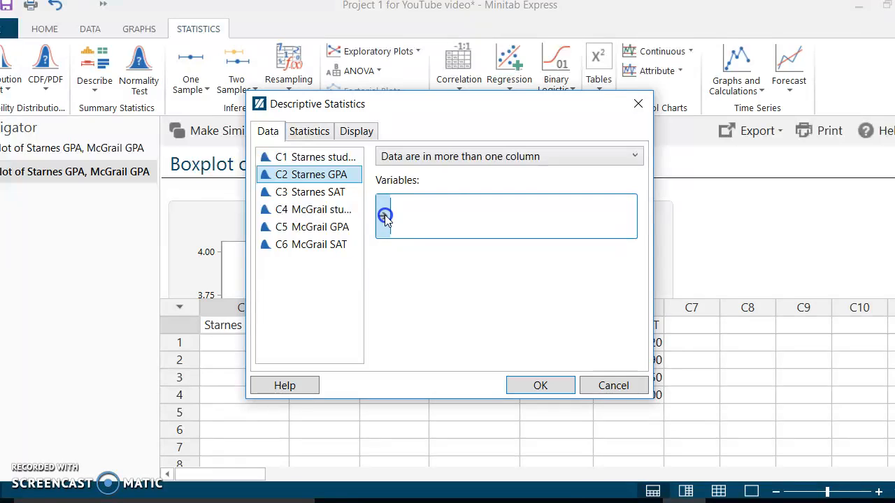
left_click(304, 237)
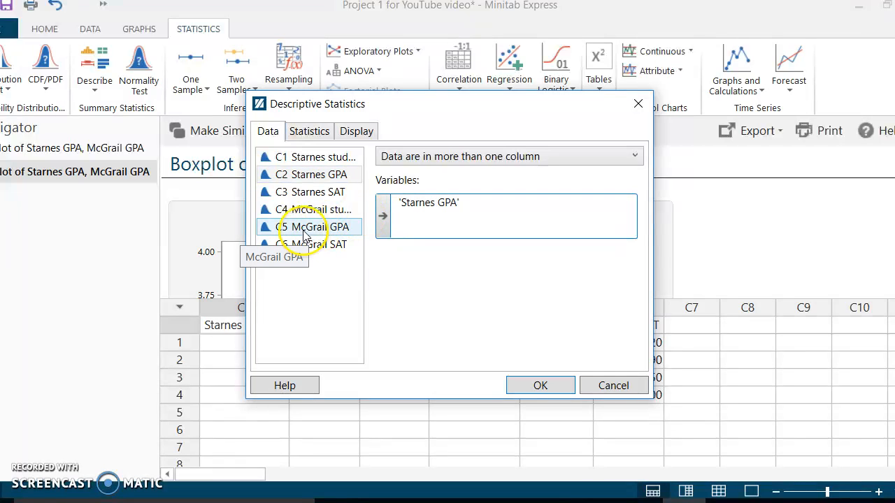
left_click(300, 233)
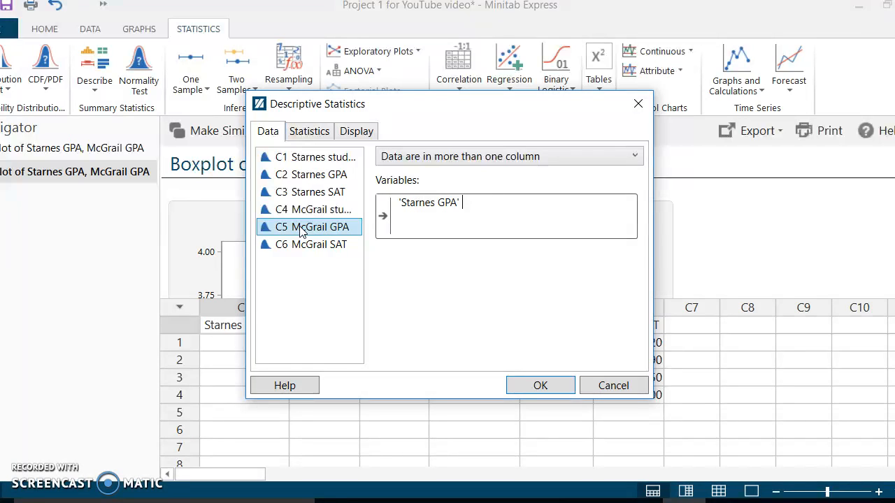
left_click(383, 220)
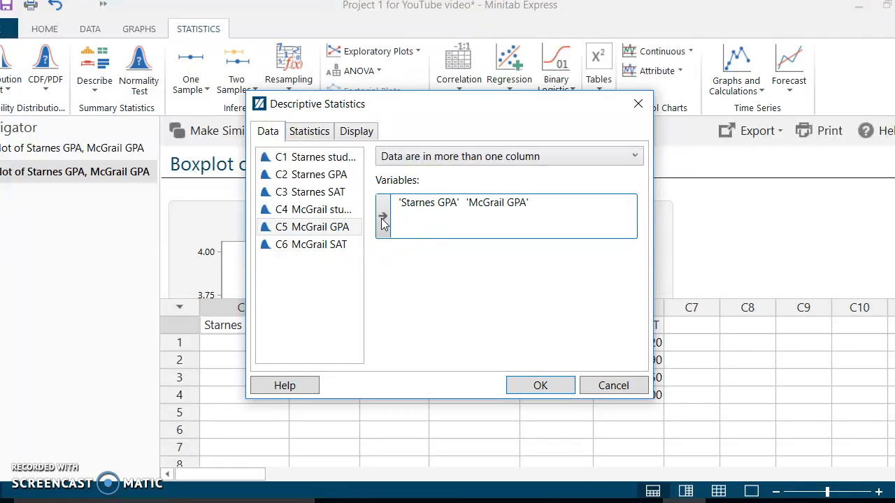
Step: Exclude SE of mean and N missing, include Variance, Range, Interquartile range and Mode, and generate the descriptive statistics
left_click(321, 133)
left_click(322, 132)
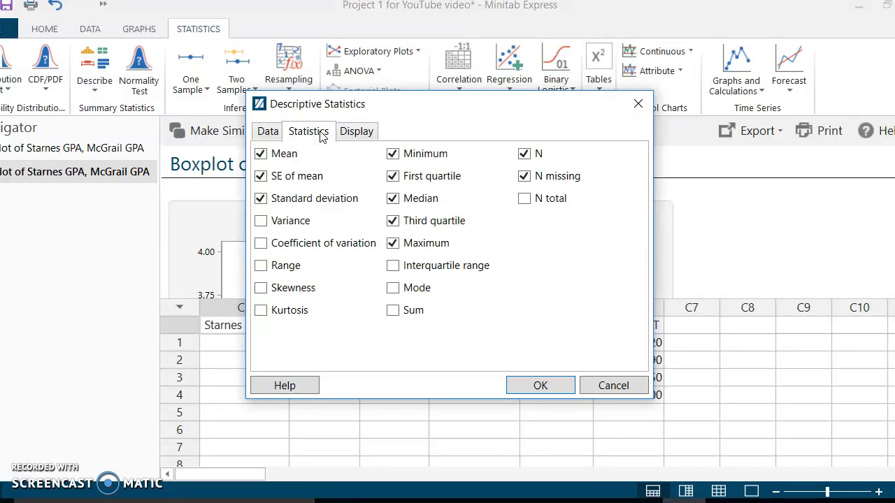
left_click(261, 177)
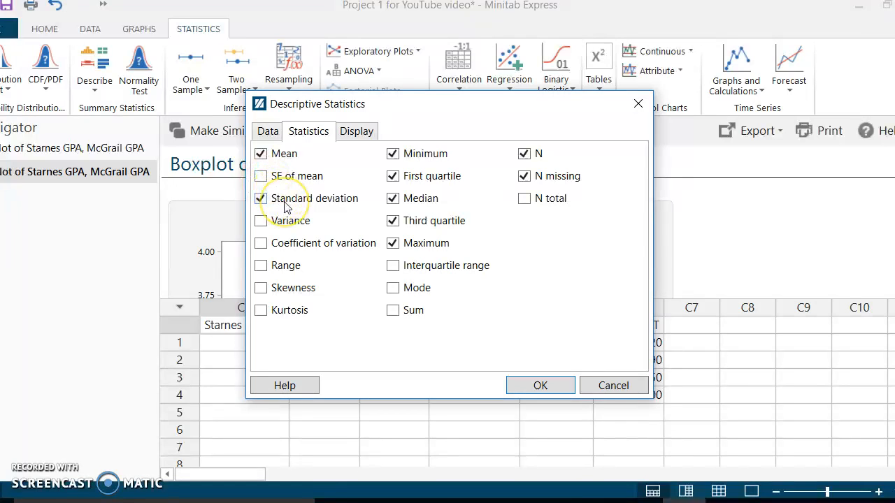
left_click(261, 221)
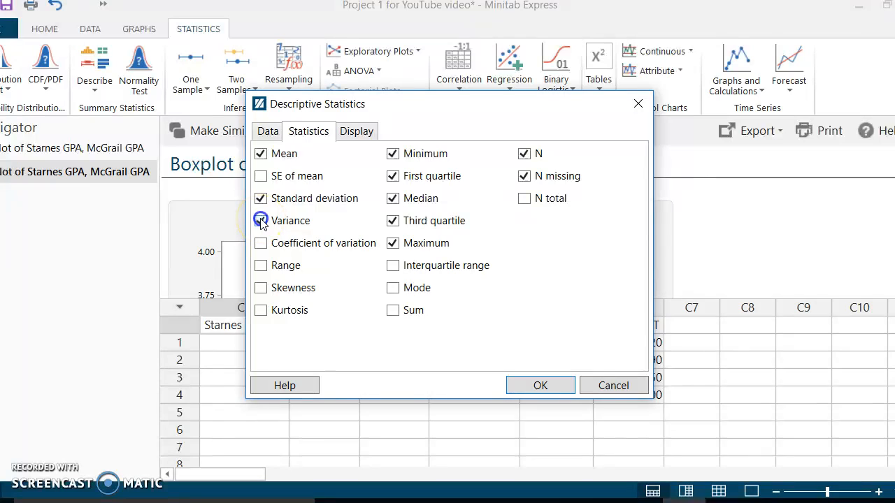
left_click(261, 267)
left_click(394, 268)
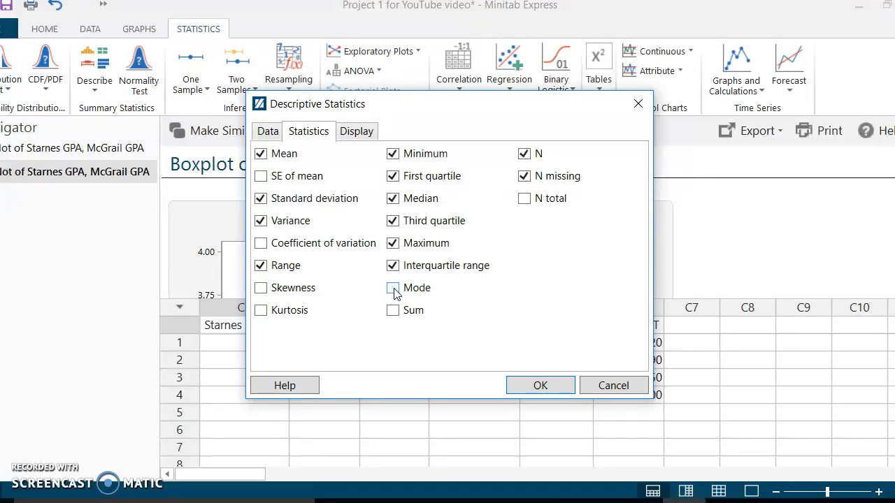
left_click(393, 291)
left_click(525, 178)
left_click(559, 389)
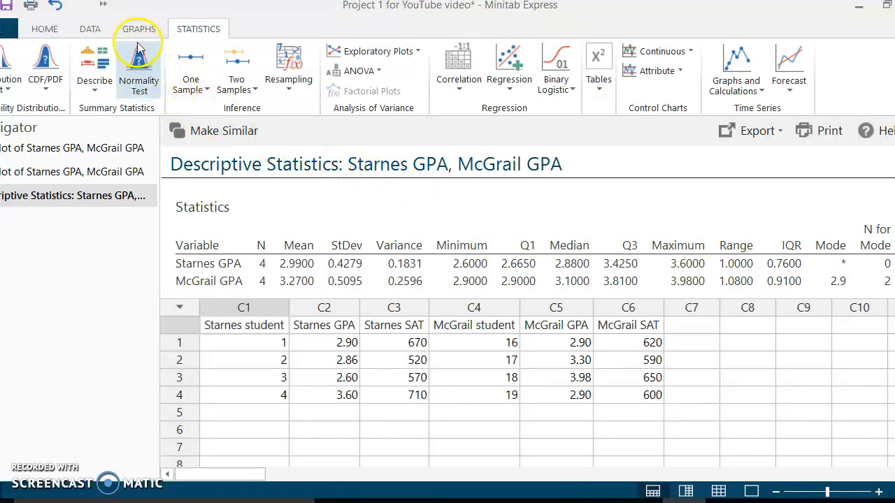
Step: Switch the project view to Output Only and examine the GPA statistics table
left_click(49, 30)
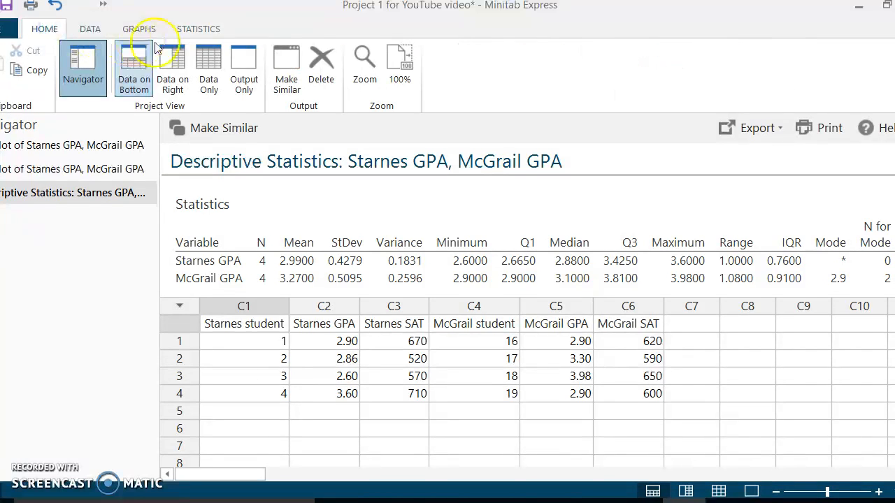
left_click(248, 65)
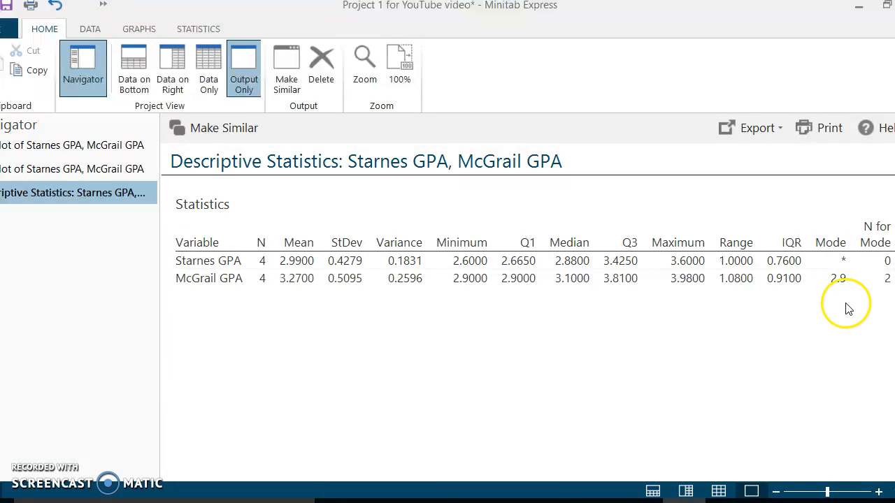
left_click(844, 273)
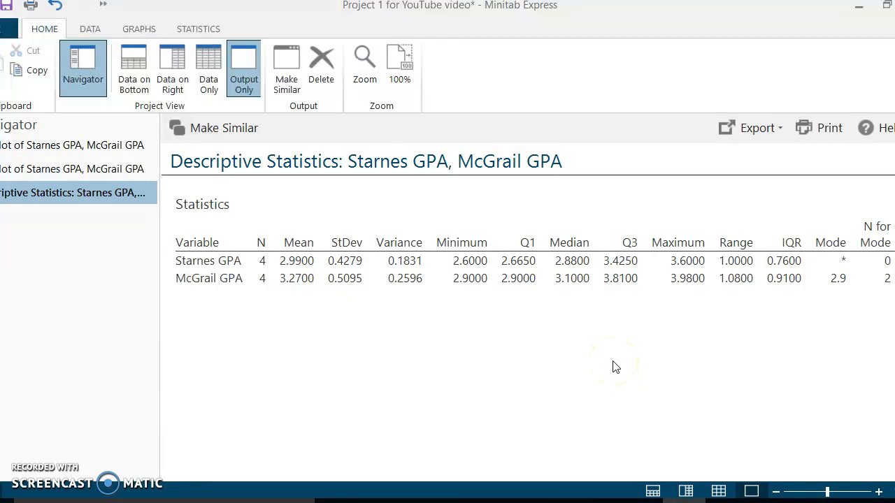
right_click(569, 268)
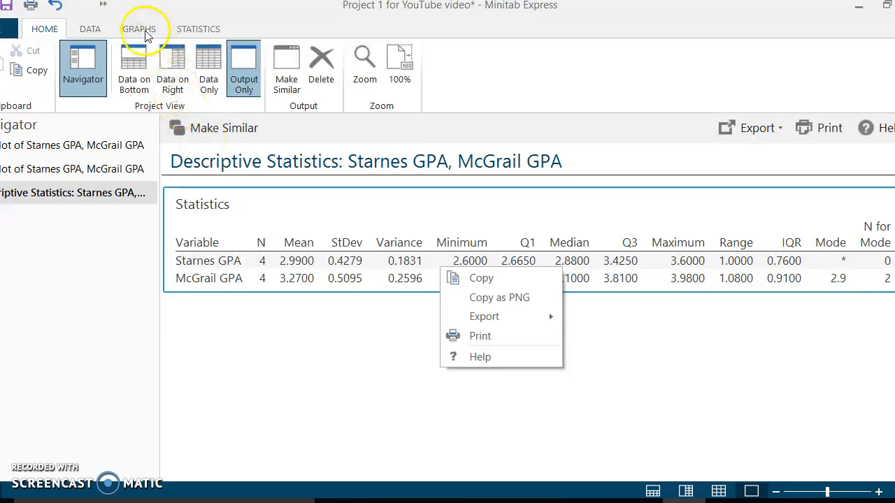
Step: Start a Tally with the SAT scores in column C3 as its variable
left_click(199, 30)
left_click(199, 29)
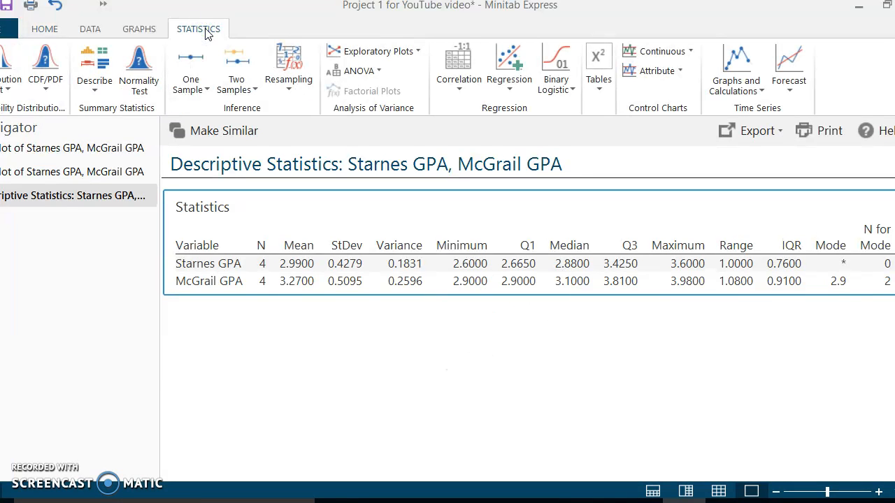
left_click(97, 90)
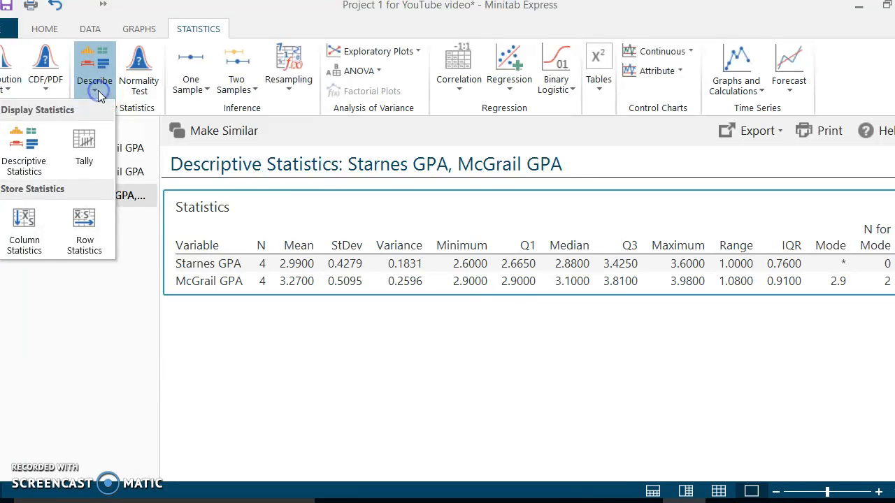
left_click(85, 142)
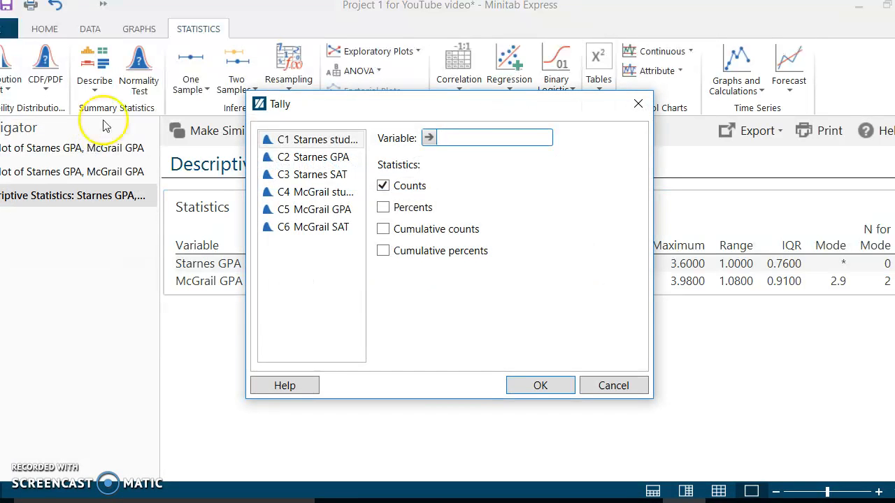
left_click(304, 176)
left_click(295, 179)
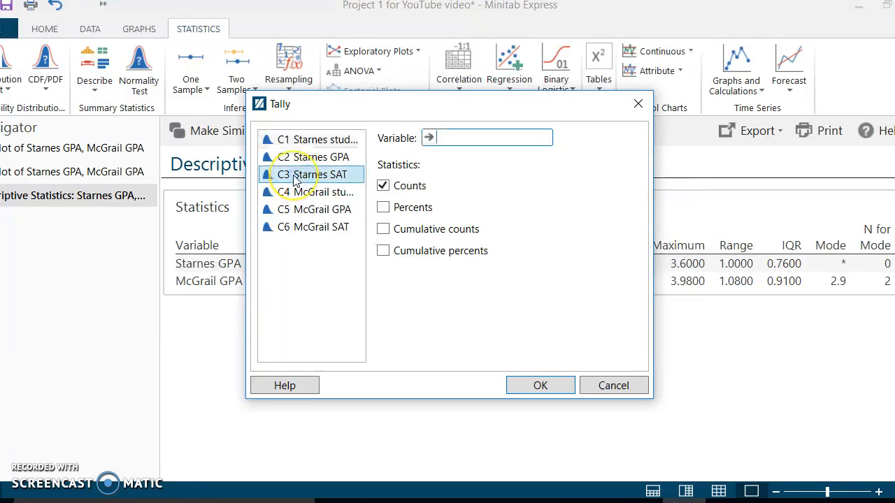
left_click(428, 139)
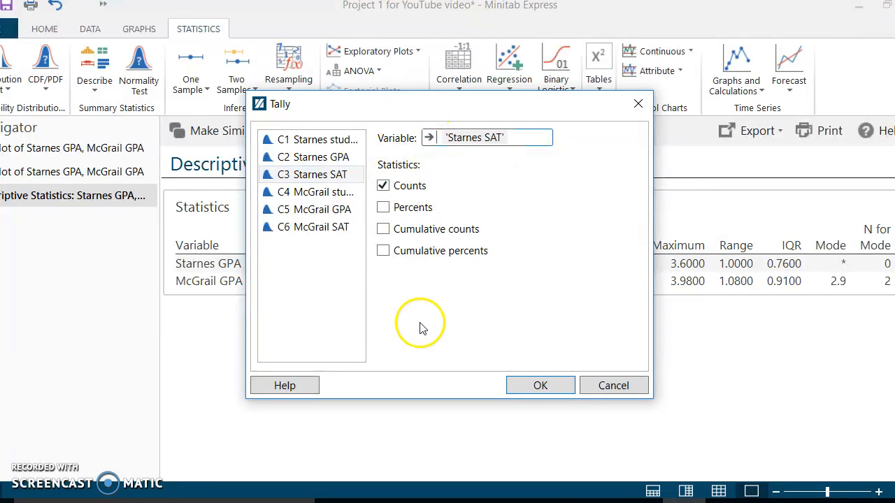
Step: Include Percents, Cumulative counts and Cumulative percents alongside the counts, and generate the tally
left_click(383, 208)
left_click(383, 229)
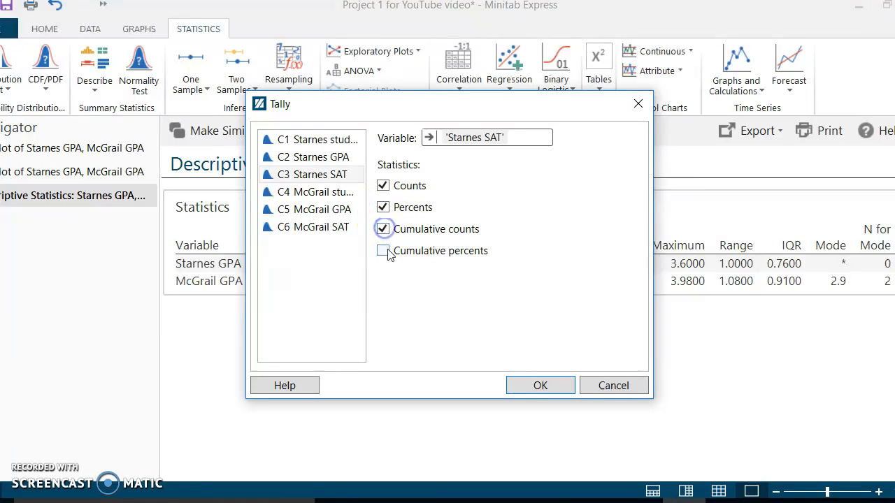
left_click(383, 251)
left_click(550, 386)
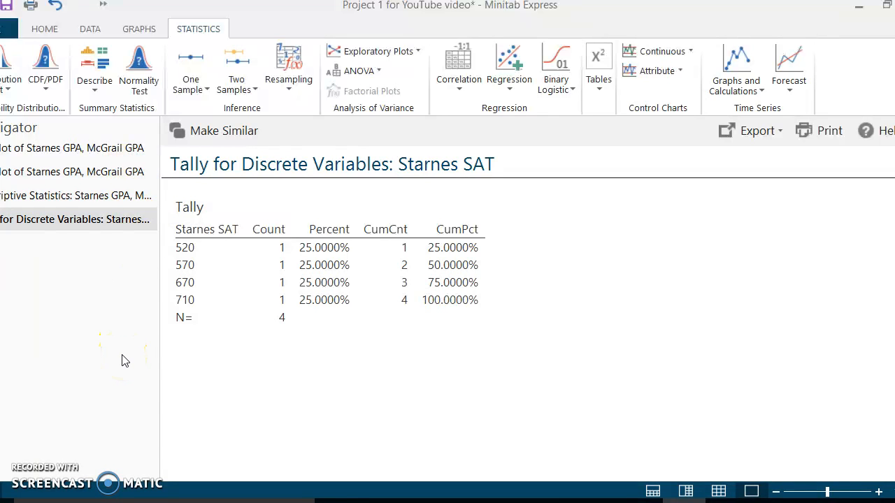
Step: Display the existing dotplot of the two GPA columns and examine its points down to the data axis
left_click(89, 151)
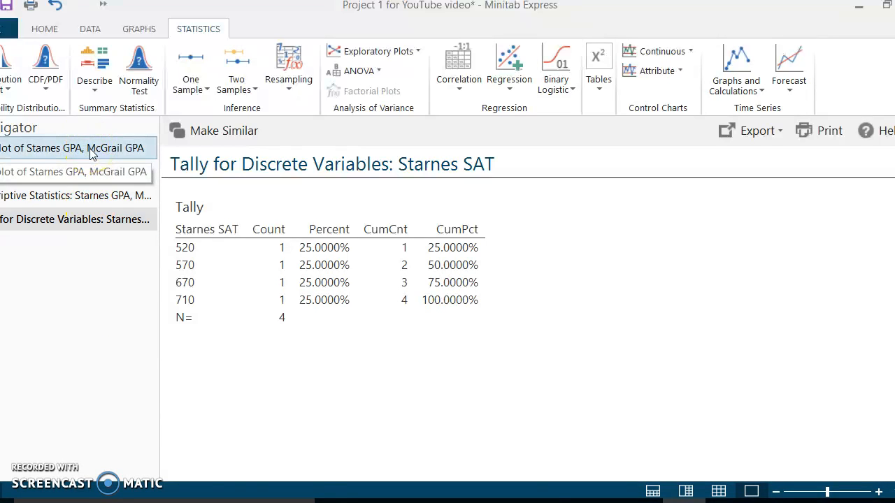
left_click(91, 154)
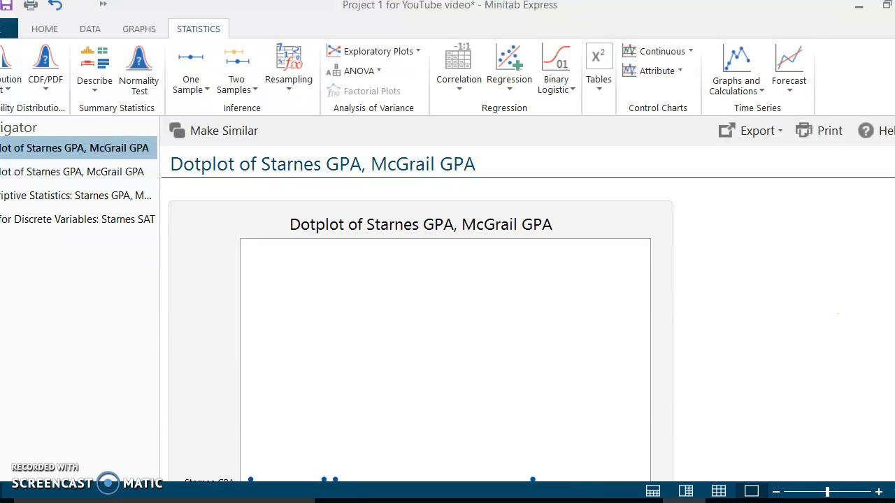
scroll(528, 317, "down", 2)
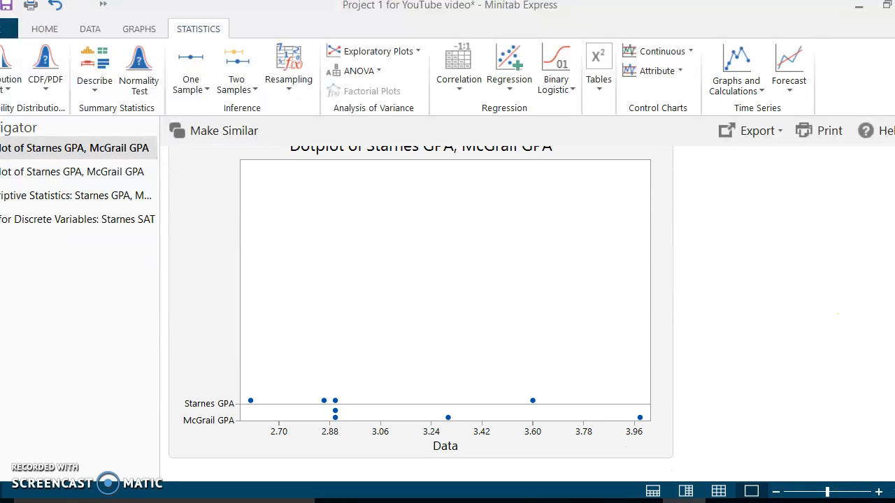